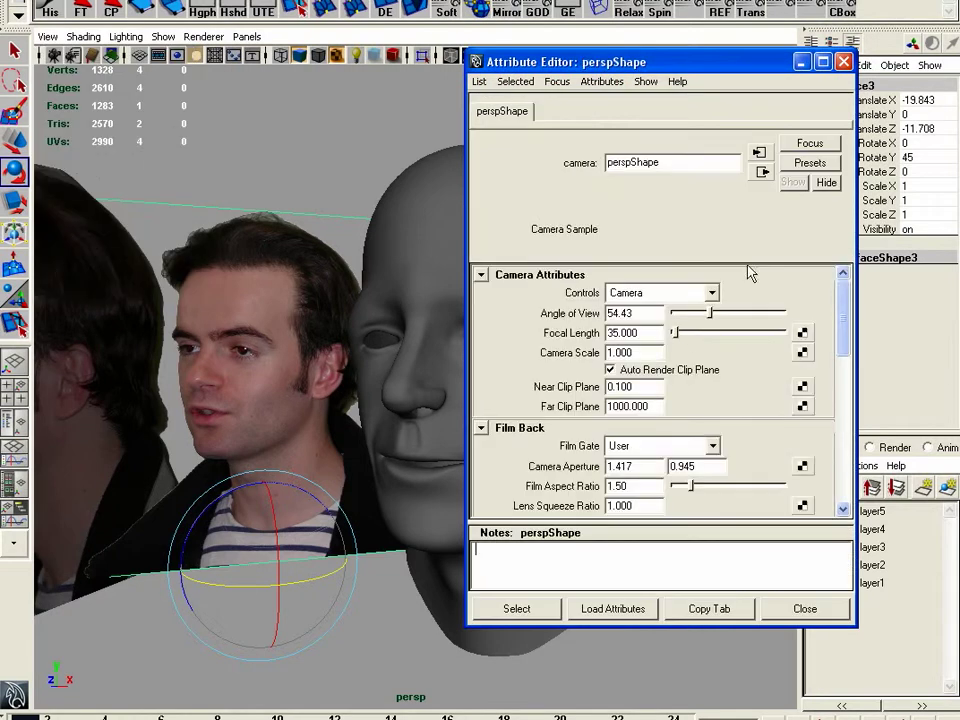
- Set the perspective camera's focal length to 55 and put its attribute window away
click(660, 332)
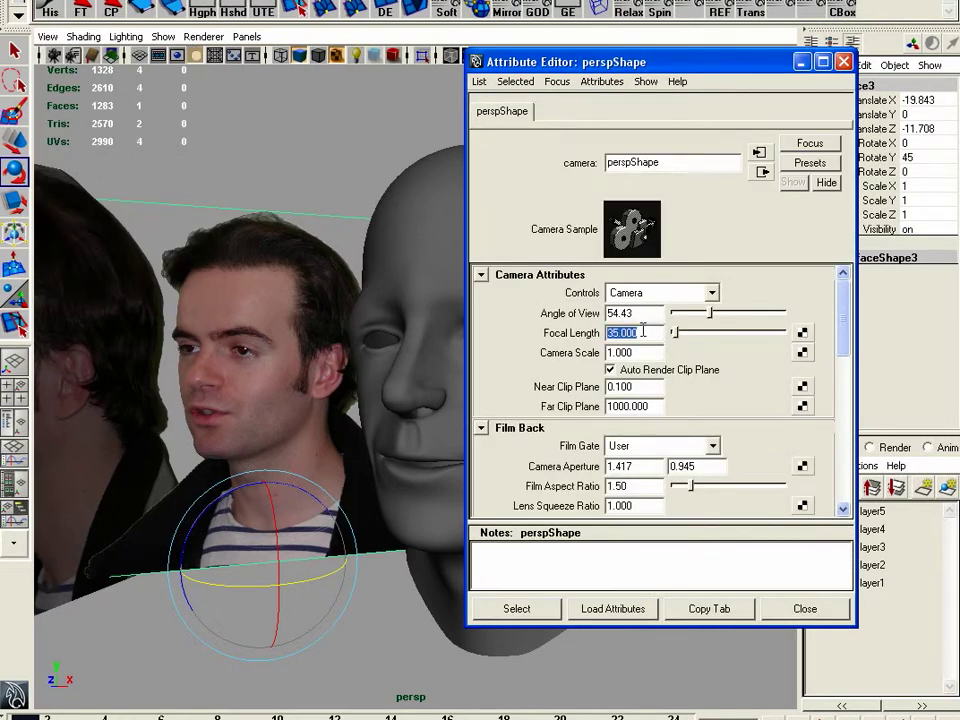
text(55)
key(Return)
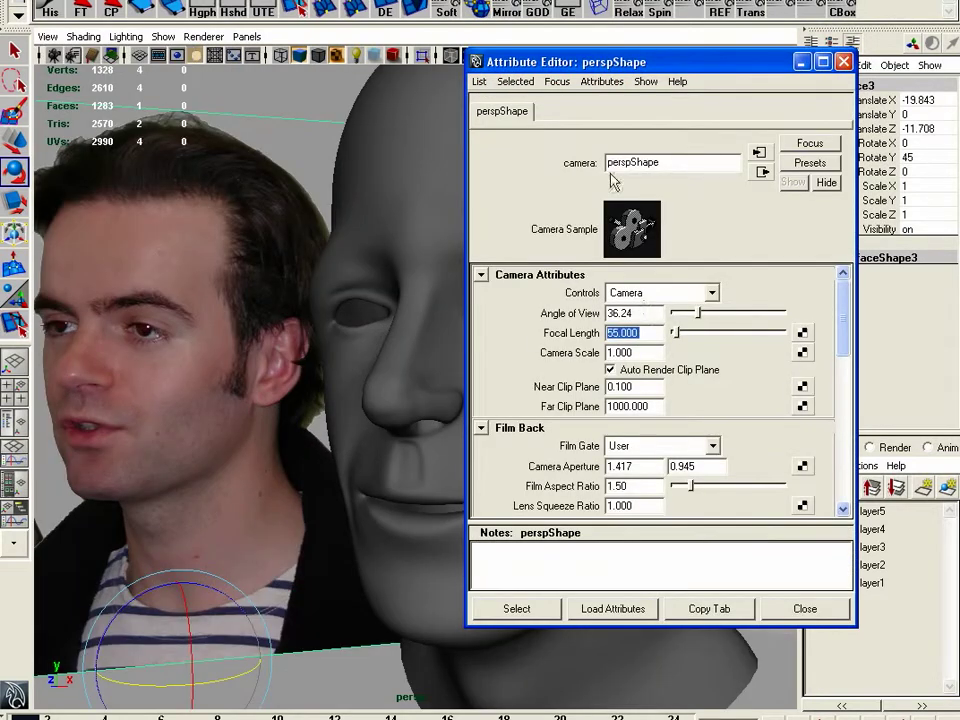
drag(626, 62, 771, 66)
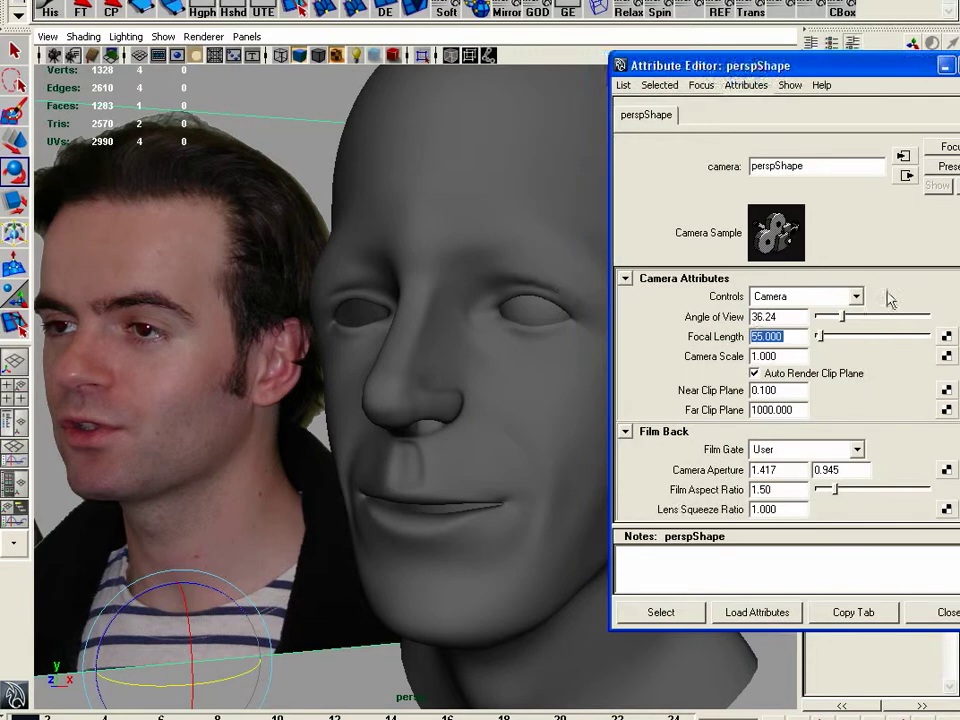
click(946, 65)
alt+drag(729, 342, 618, 352)
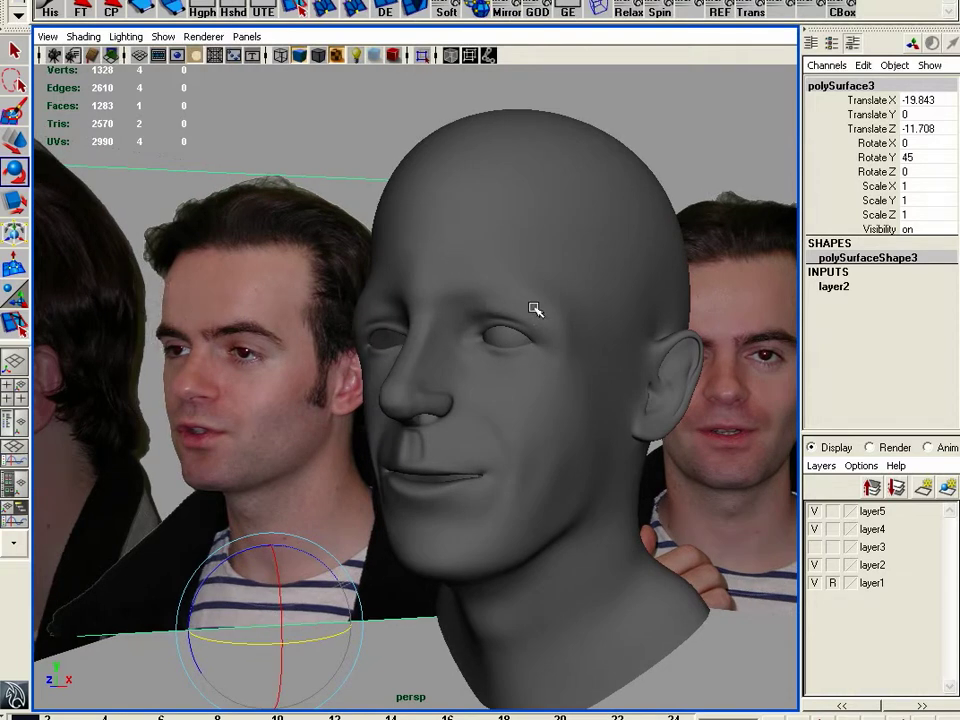
- Select the head mesh and start the Sculpt Geometry Tool on it
click(587, 318)
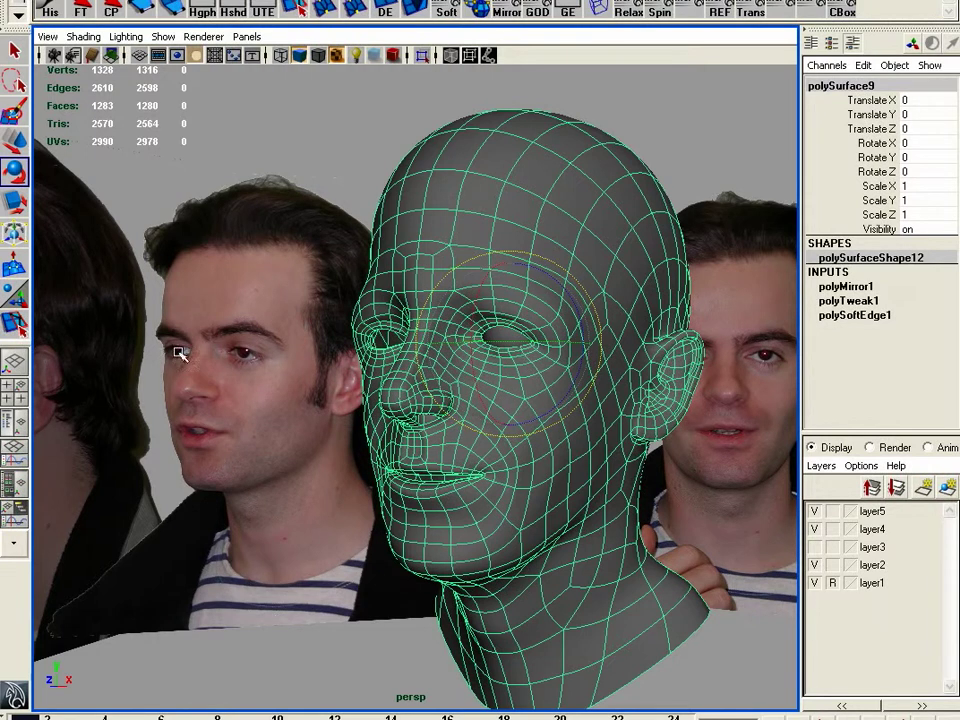
mouse_move(575, 413)
alt+mouse_down()
mouse_move(591, 411)
mouse_move(469, 407)
mouse_move(629, 413)
mouse_move(567, 414)
alt+mouse_up()
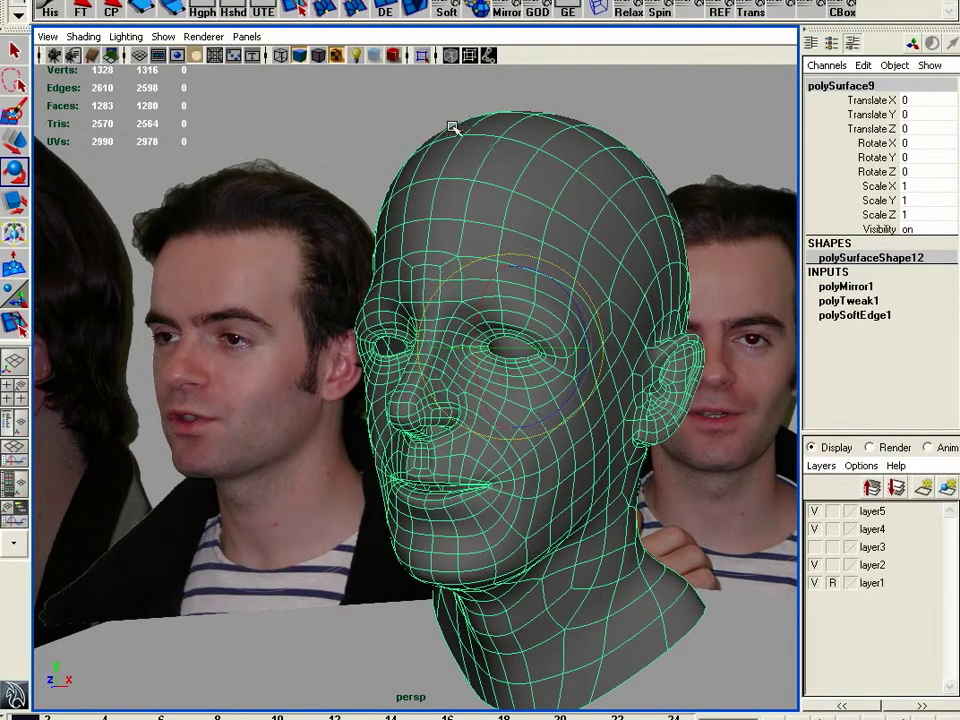
click(308, 1)
mouse_move(361, 98)
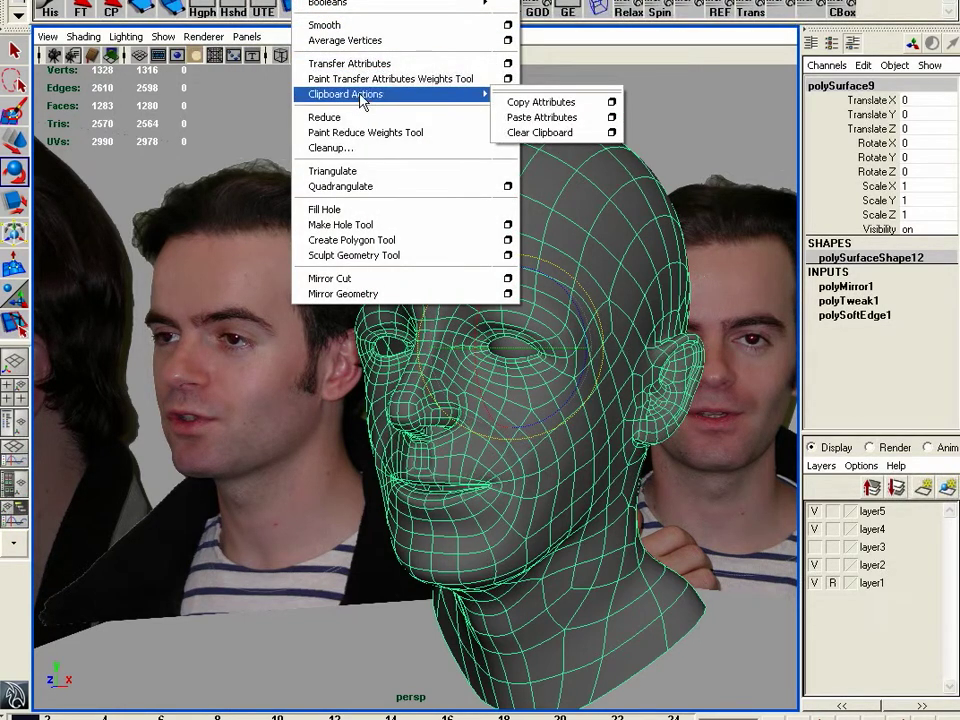
click(370, 256)
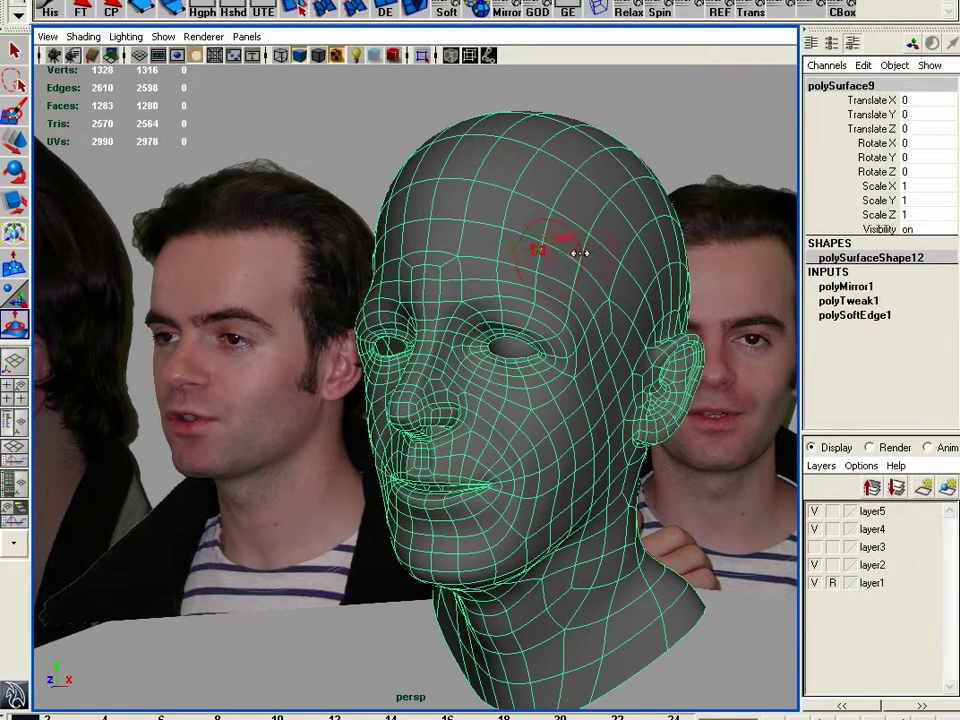
- Turn on Reflection for the sculpt brush so strokes affect both sides of the head
key(u)
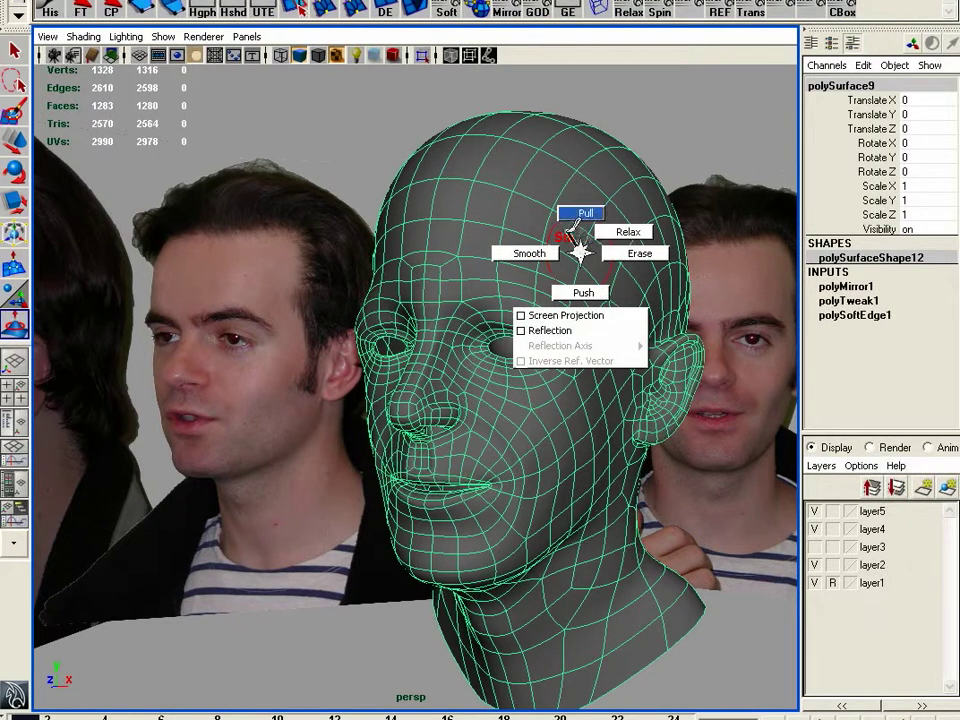
click(540, 331)
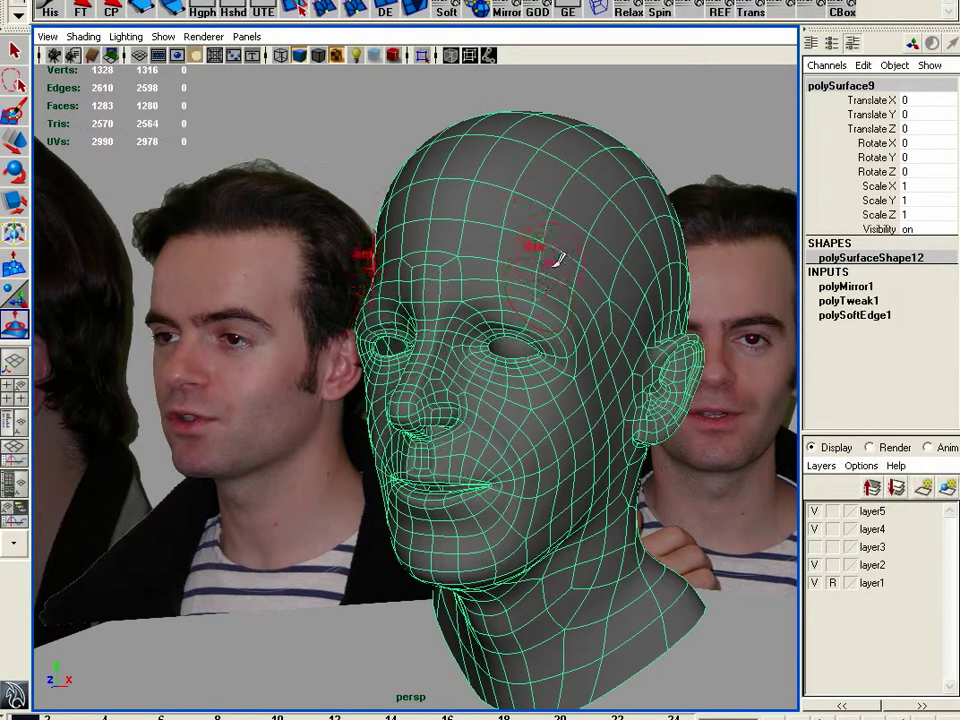
key(u)
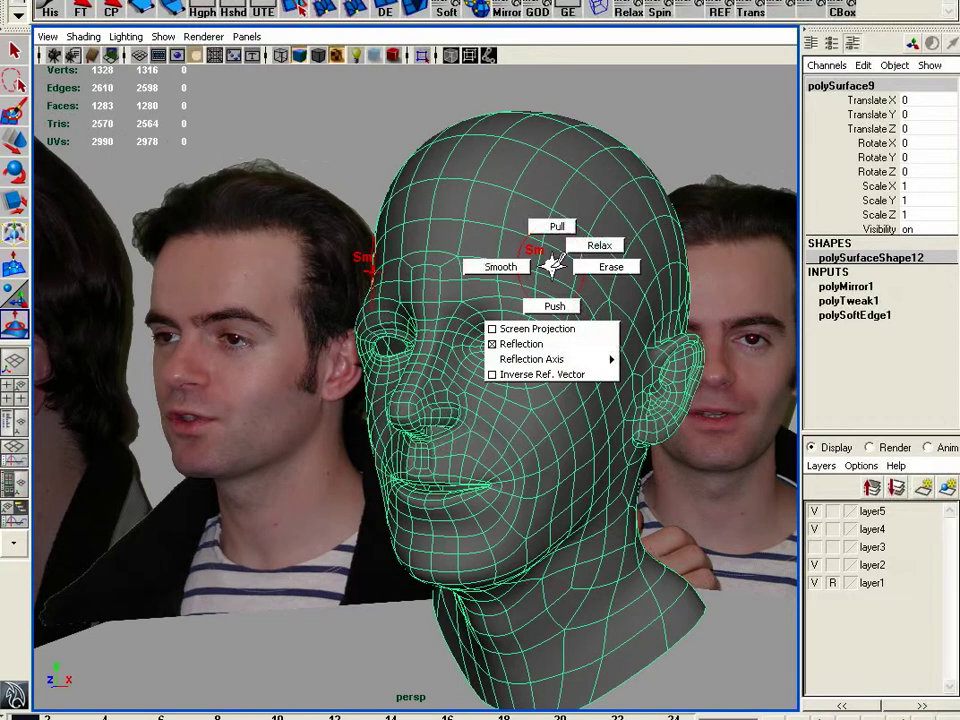
click(553, 265)
key(u)
mouse_move(551, 264)
mouse_down()
mouse_move(553, 245)
mouse_move(551, 255)
mouse_up()
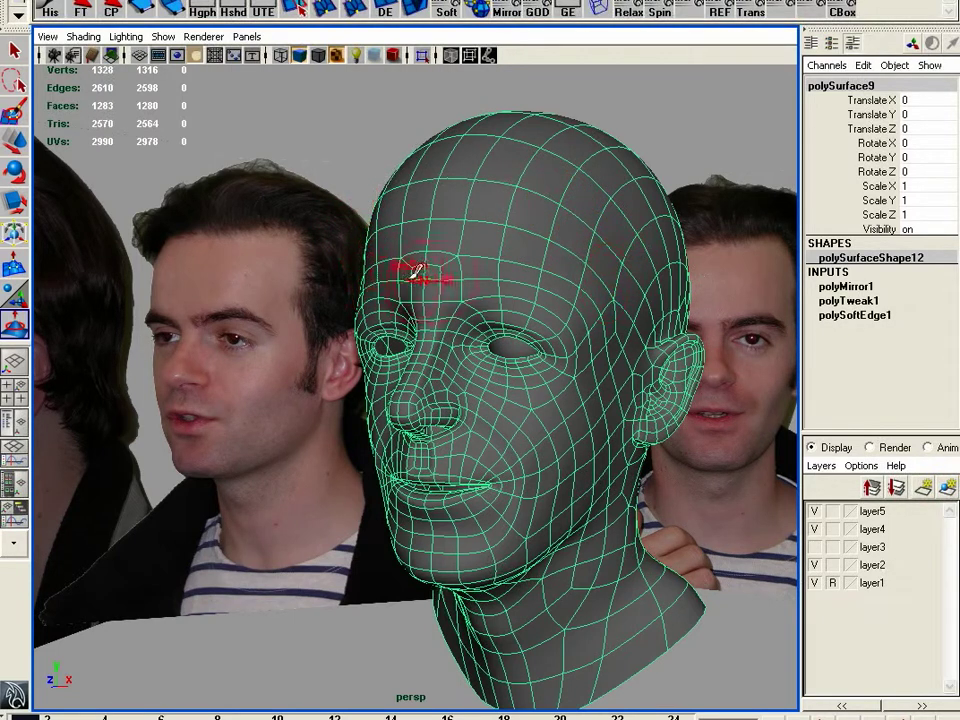
- Sculpt the forehead, lower jaw and area below the eyes symmetrically, following the reference photos
alt+drag(598, 254, 590, 259)
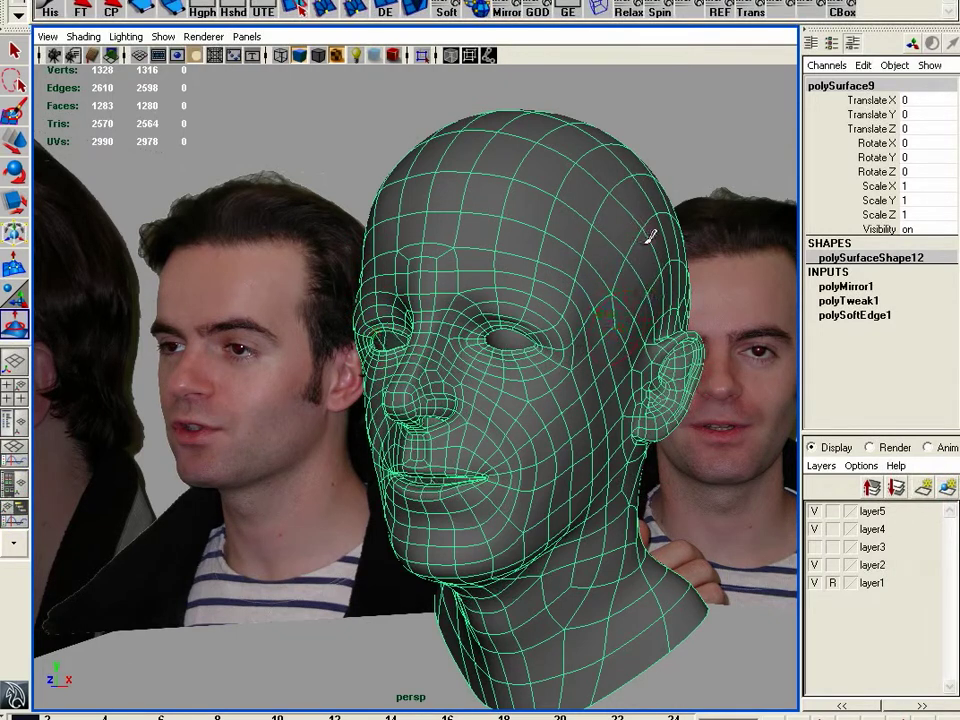
mouse_move(632, 317)
alt+mouse_down()
mouse_move(643, 332)
mouse_move(707, 328)
mouse_move(572, 326)
mouse_move(557, 375)
alt+mouse_up()
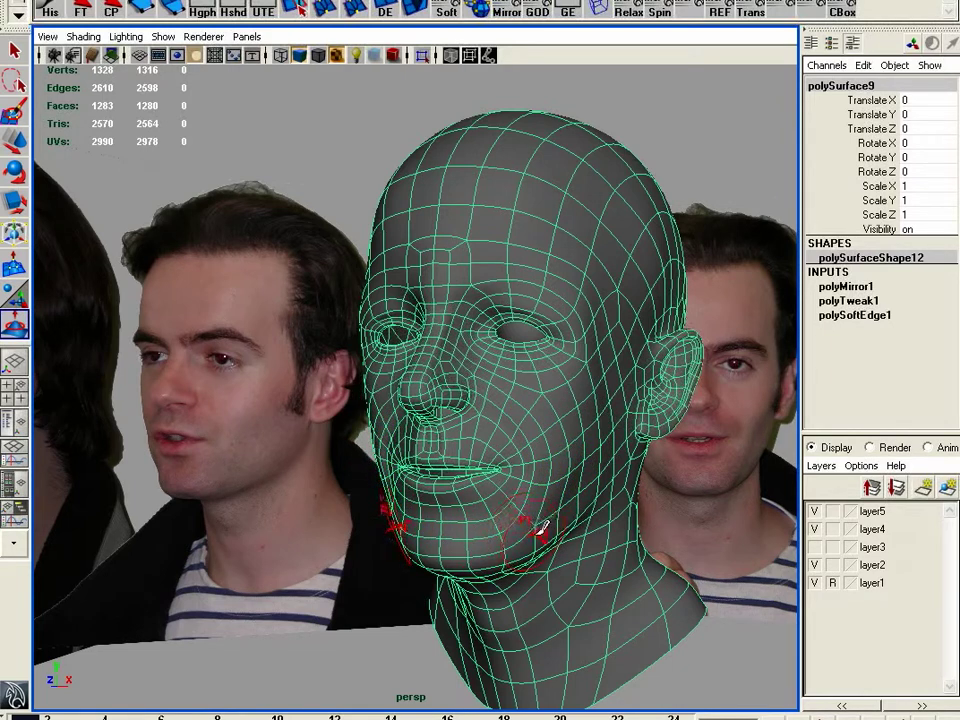
alt+drag(540, 529, 539, 532)
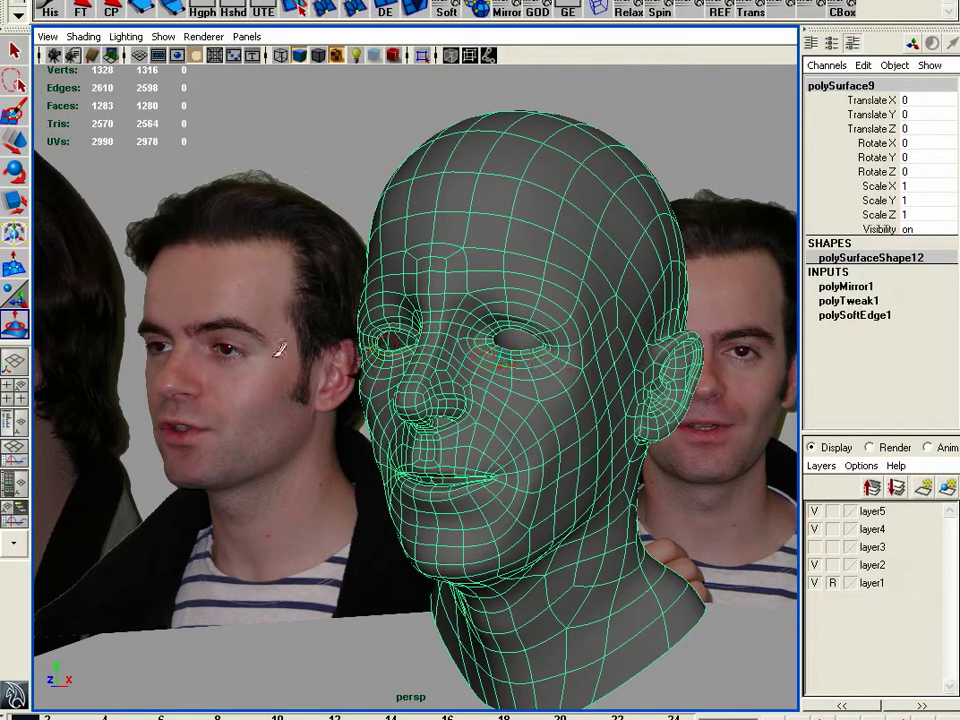
alt+drag(576, 425, 571, 426)
- Refine the brow, temples and jaw corners of the head with the mirrored sculpt brush
alt+right_drag(576, 425, 640, 360)
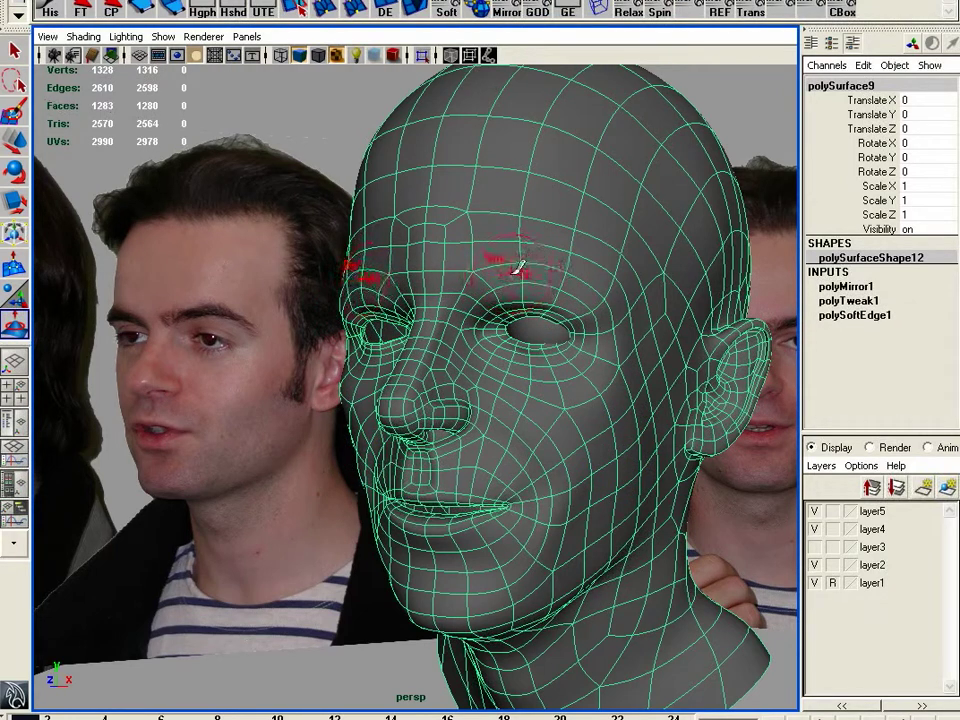
mouse_move(681, 343)
alt+mouse_down()
mouse_move(611, 349)
mouse_move(740, 351)
mouse_move(692, 345)
mouse_move(690, 336)
alt+mouse_up()
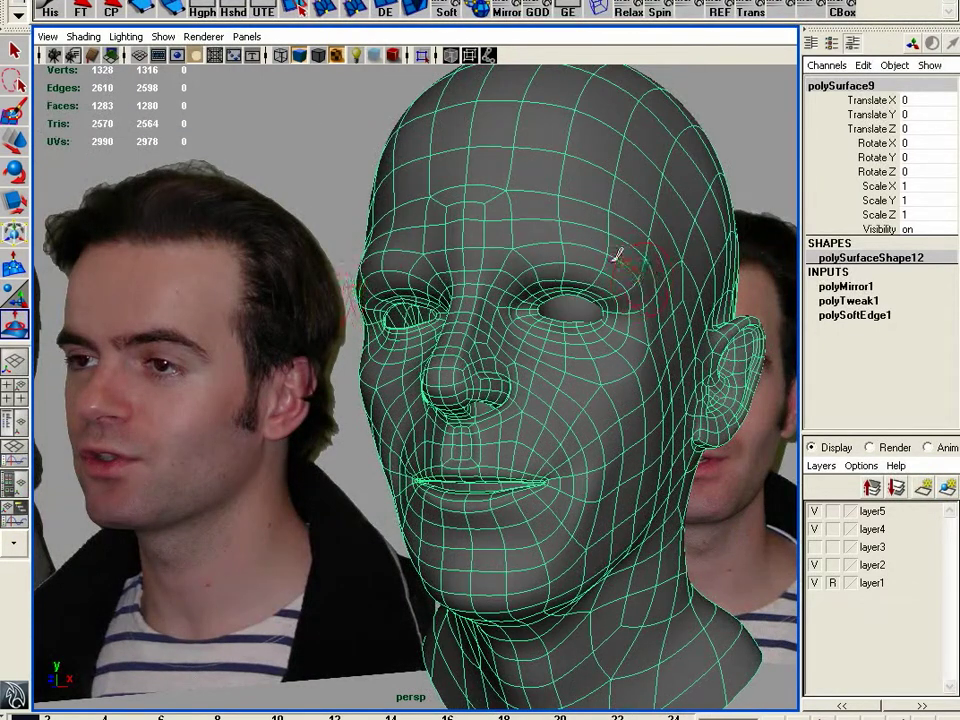
mouse_move(675, 418)
alt+mouse_down()
mouse_move(626, 426)
mouse_move(561, 414)
mouse_move(601, 413)
mouse_move(600, 452)
alt+mouse_up()
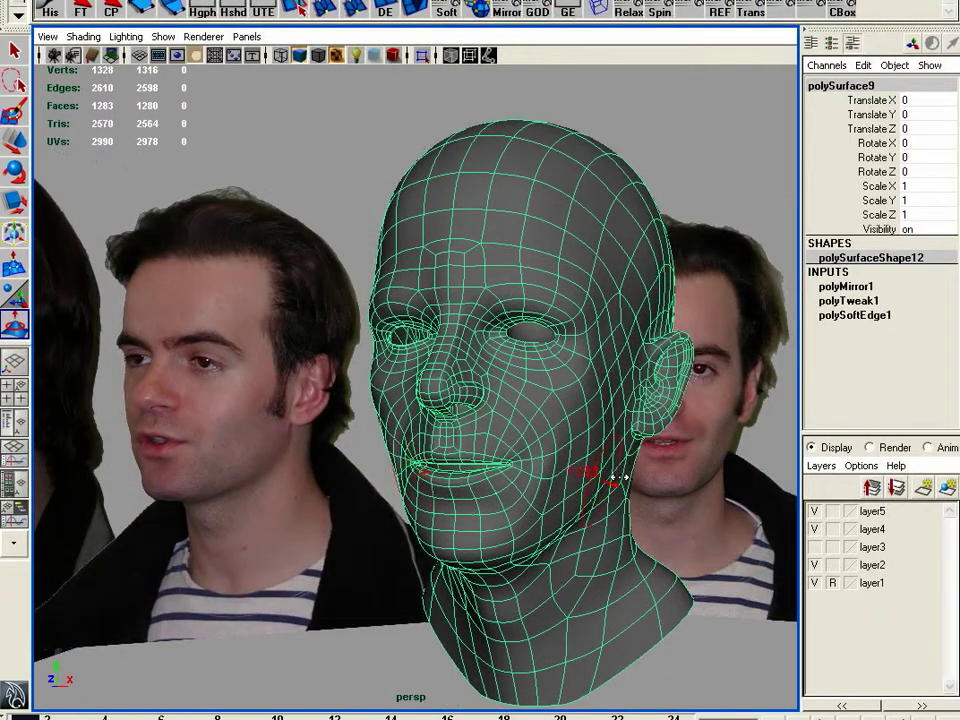
mouse_move(640, 478)
alt+mouse_down()
mouse_move(729, 482)
mouse_move(690, 486)
alt+mouse_up()
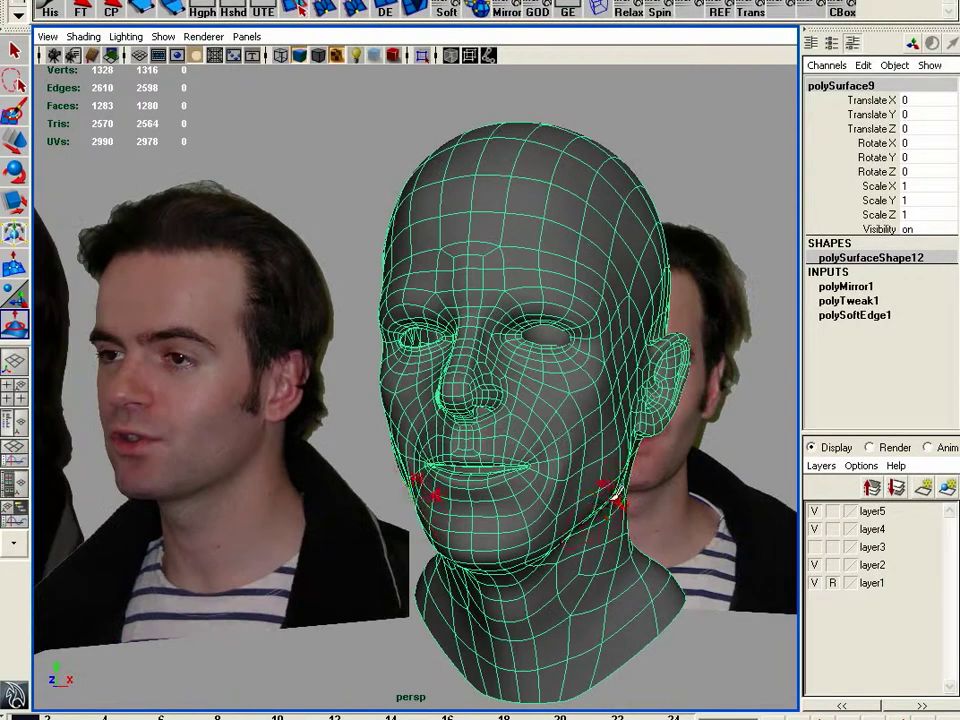
key(shift)
- Leave the sculpt tool and deselect the head to examine its shaded form against the reference photos
mouse_move(643, 461)
alt+mouse_down()
mouse_move(641, 473)
mouse_move(640, 464)
mouse_move(143, 235)
alt+mouse_up()
click(15, 112)
click(407, 209)
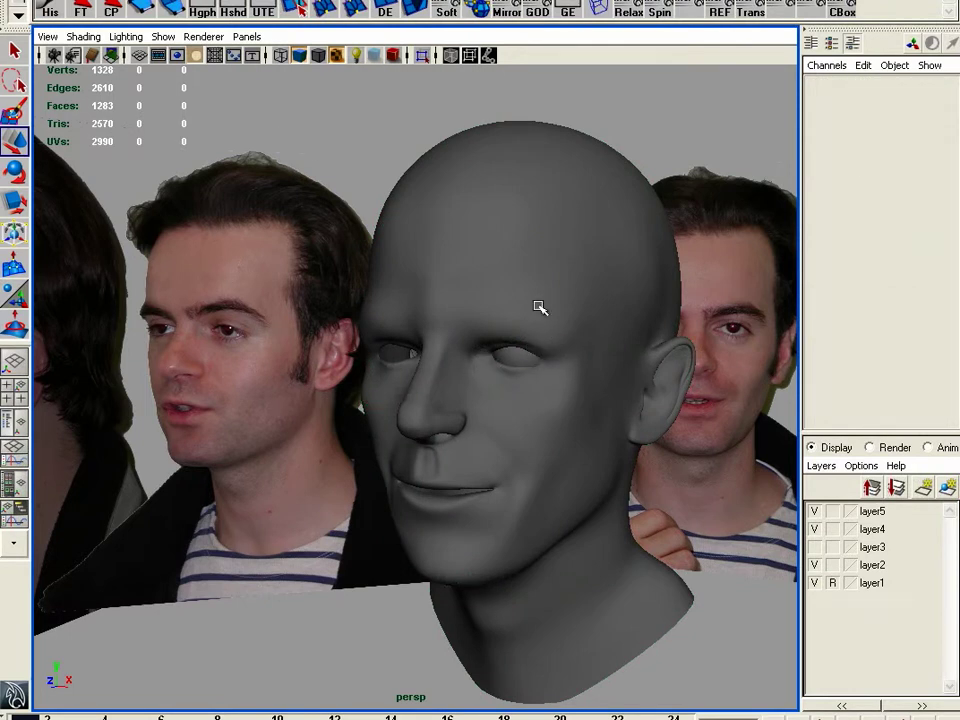
mouse_move(567, 368)
alt+mouse_down()
mouse_move(654, 358)
mouse_move(529, 420)
mouse_move(602, 418)
mouse_move(544, 418)
mouse_move(553, 401)
mouse_move(675, 399)
mouse_move(711, 414)
mouse_move(501, 399)
mouse_move(546, 390)
mouse_move(572, 401)
mouse_move(429, 401)
mouse_move(557, 409)
mouse_move(471, 394)
mouse_move(545, 359)
mouse_move(514, 364)
mouse_move(568, 371)
alt+mouse_up()
scroll(600, 385, up, 3)
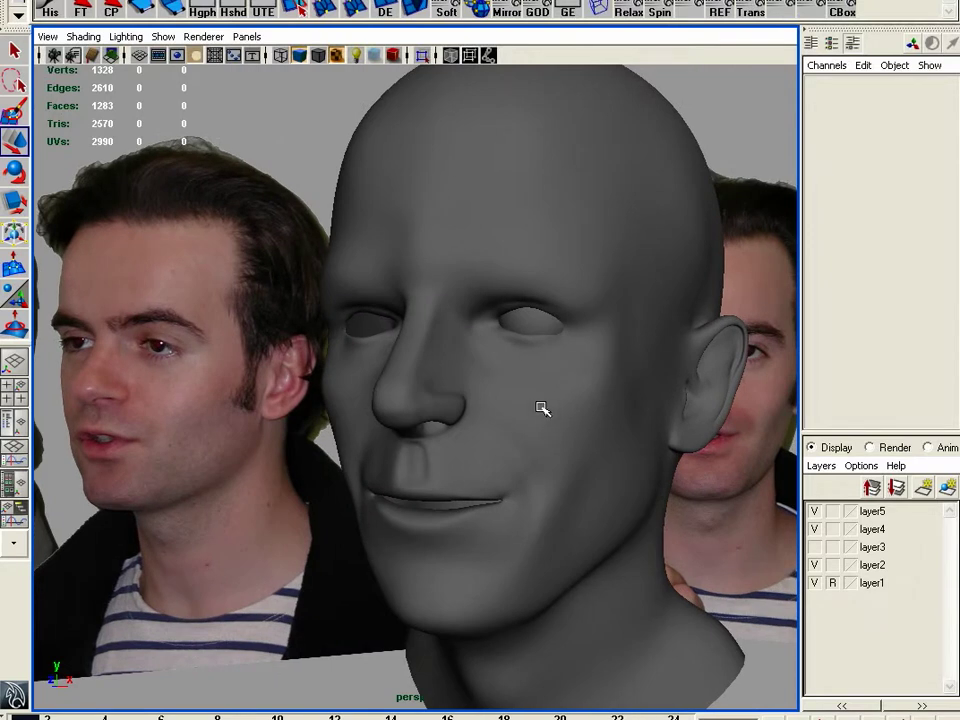
- Show the head unsmoothed, check it for a centre seam, and soften all edges of its mesh
click(590, 370)
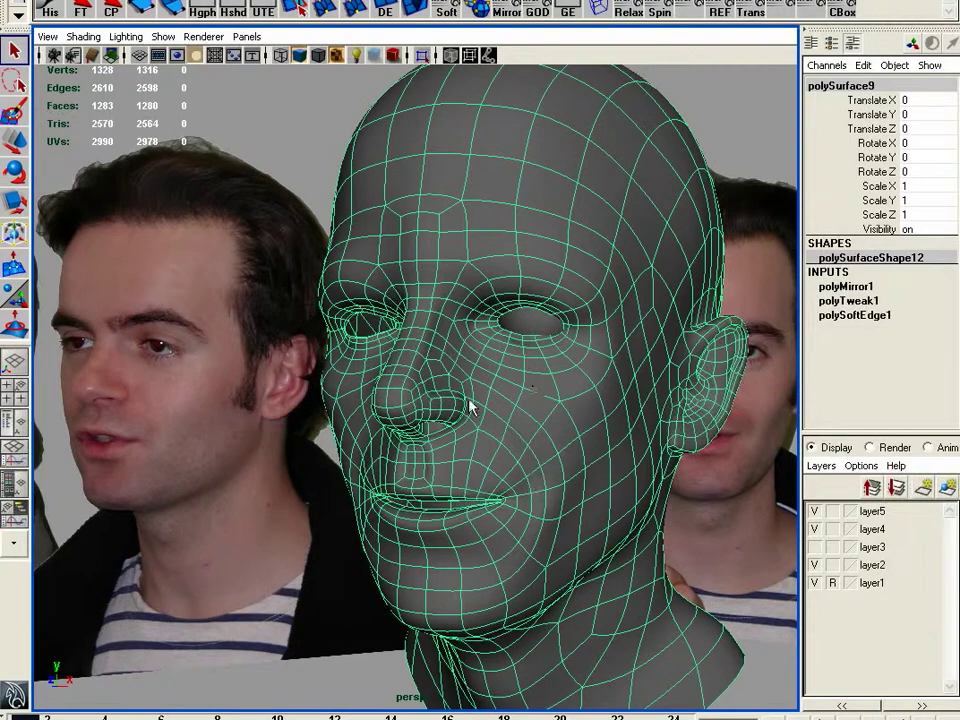
alt+drag(467, 407, 551, 454)
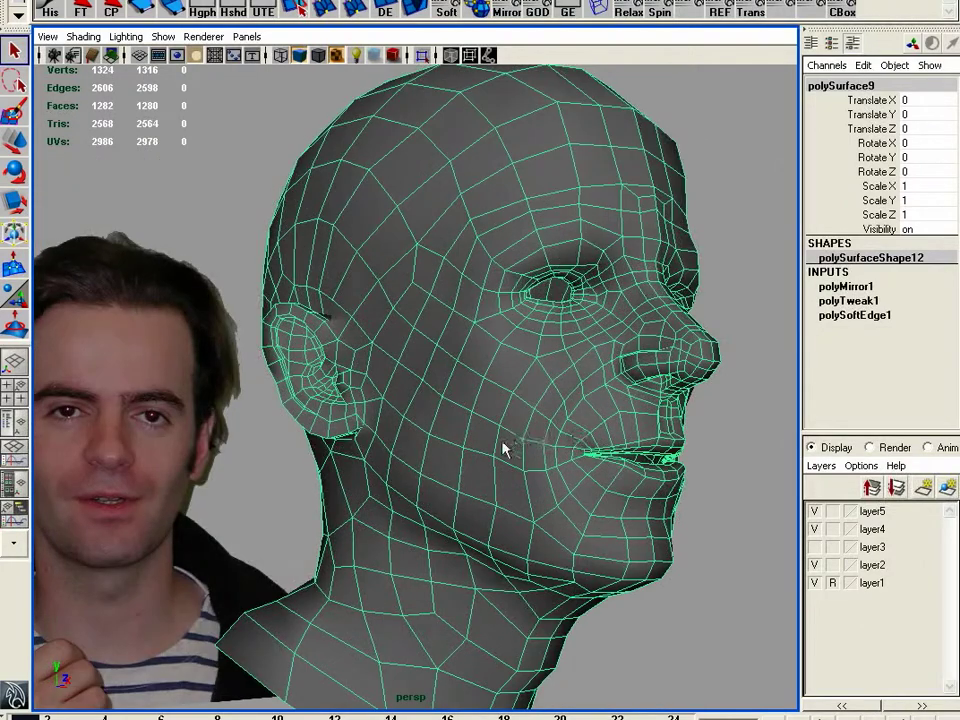
alt+drag(626, 336, 617, 446)
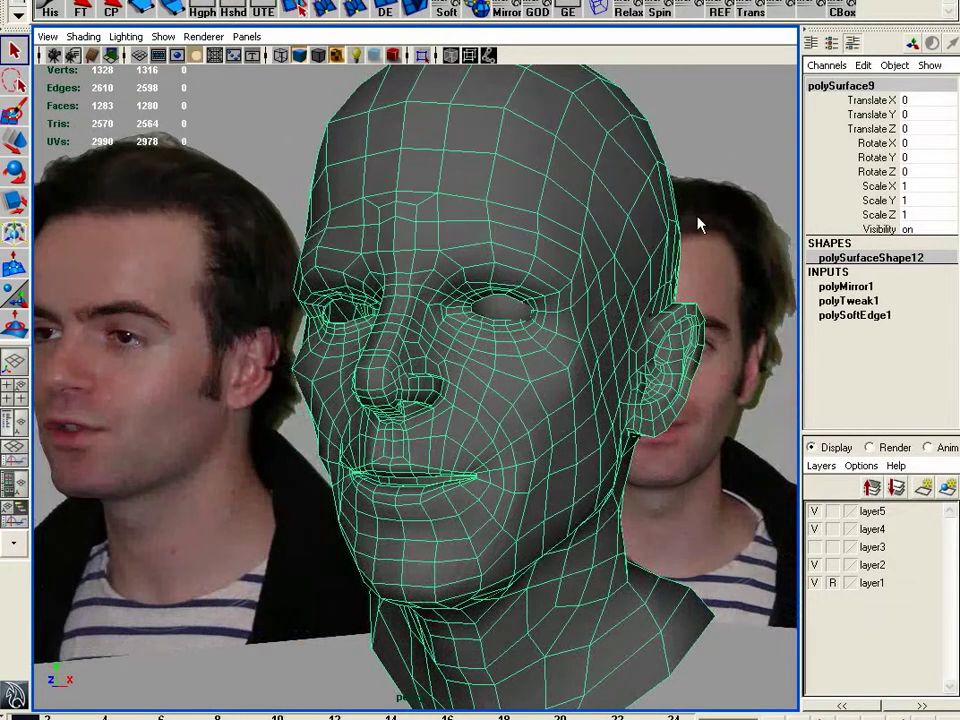
click(718, 150)
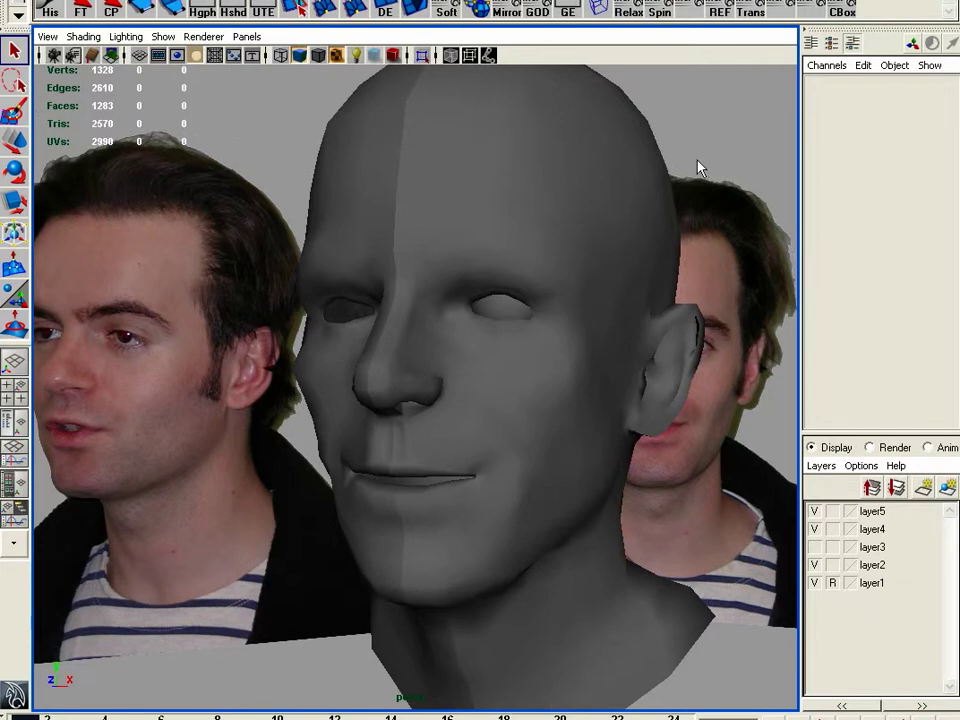
click(624, 144)
click(452, 16)
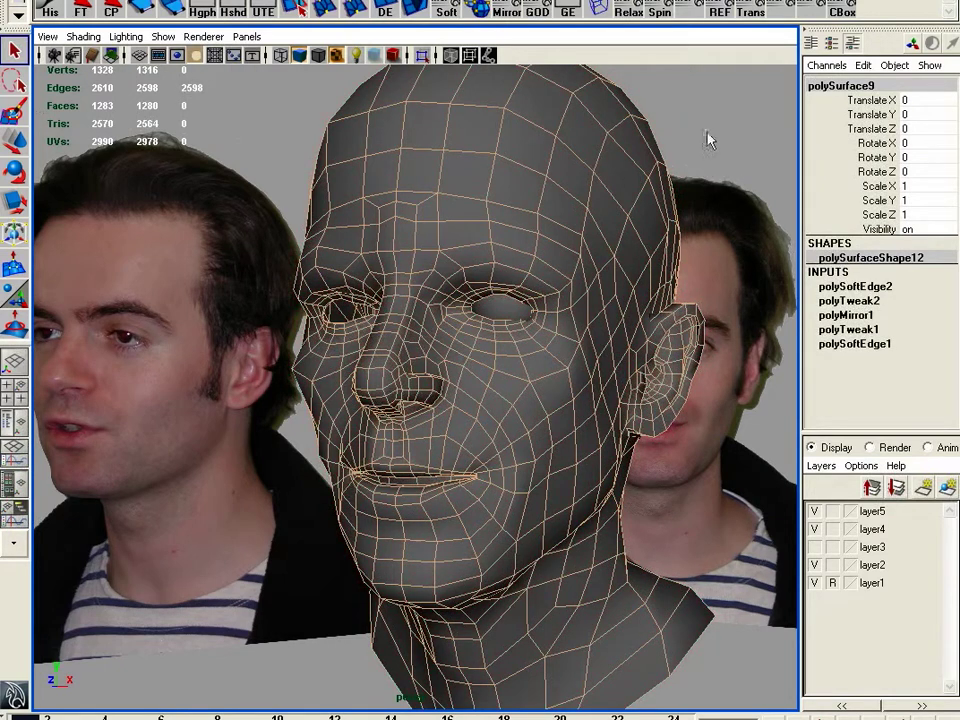